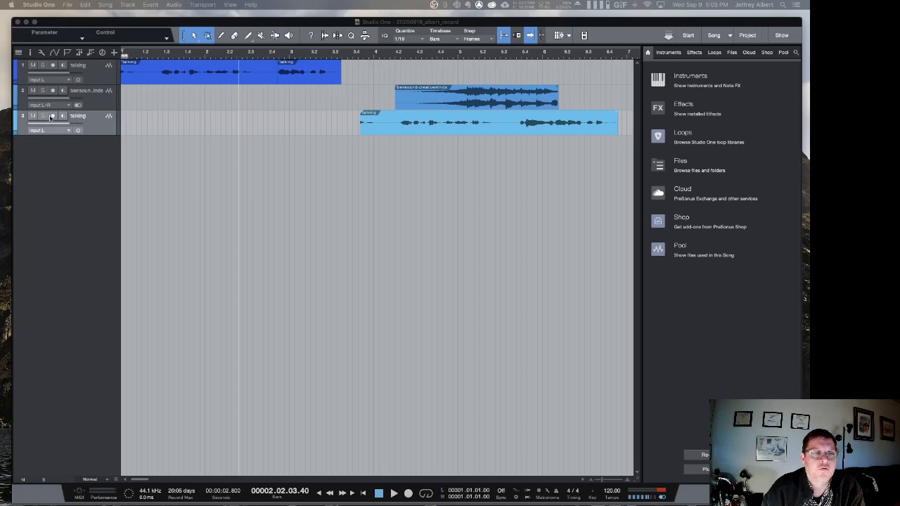
Step: Solo track 3 and move its talking event earlier so it starts at the playback cursor at 2.02.03.40
{"action": "left_click", "coordinate": [53, 117]}
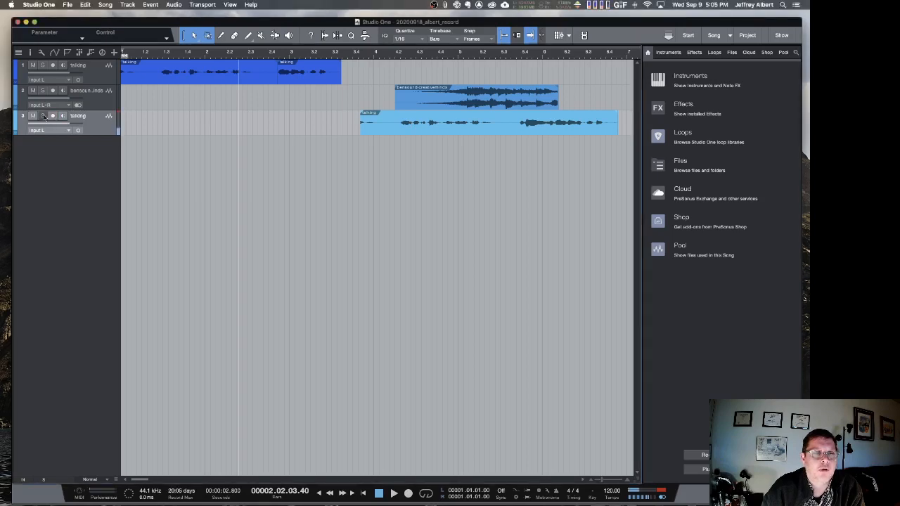
{"action": "left_click", "coordinate": [44, 116]}
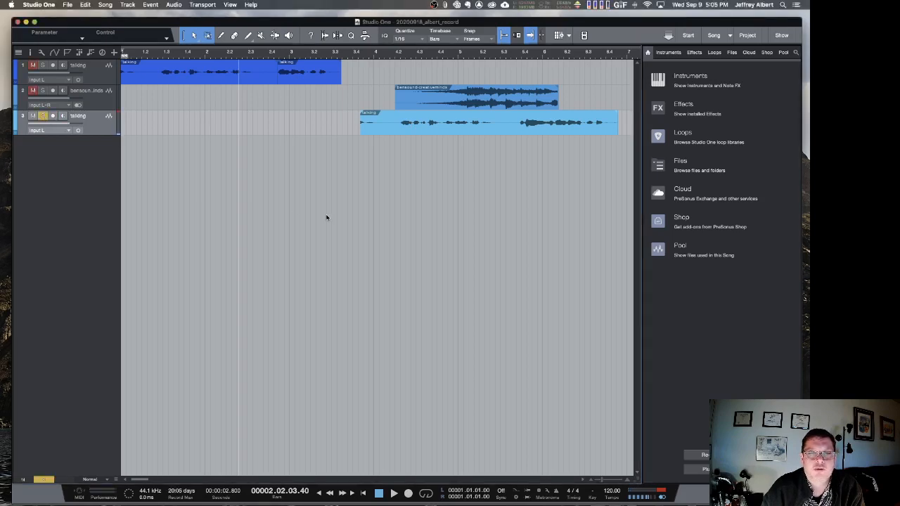
{"action": "left_click", "coordinate": [415, 172]}
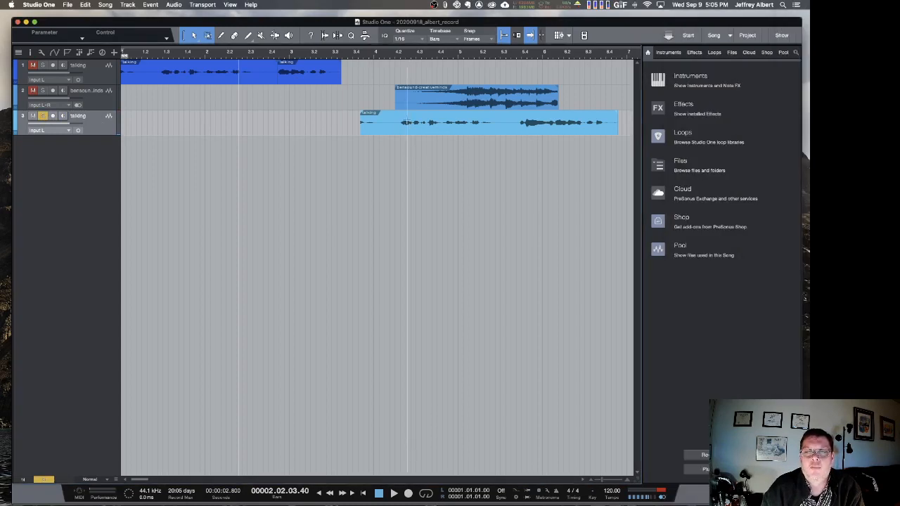
{"action": "left_click_drag", "start_coordinate": [396, 127], "coordinate": [275, 127]}
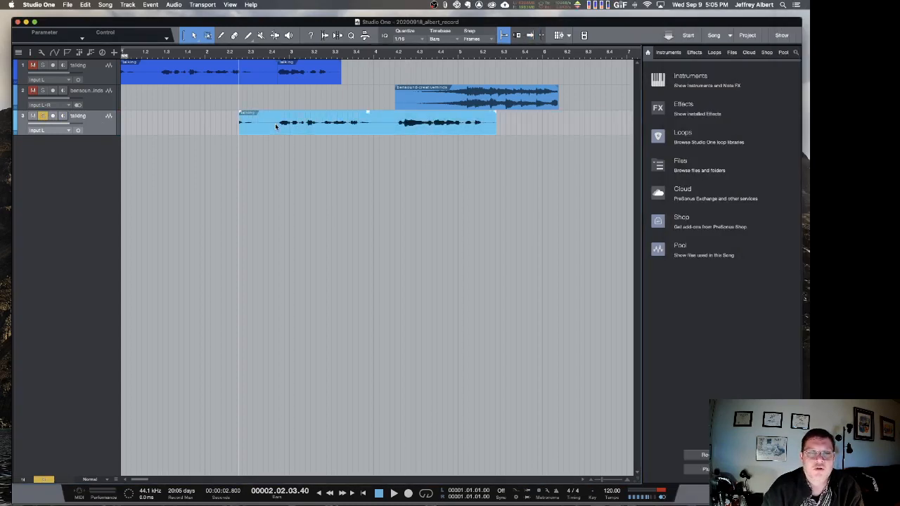
Step: Play back the soloed talking event on track 3 from shortly before its start
{"action": "left_click", "coordinate": [223, 55]}
{"action": "key", "text": "space"}
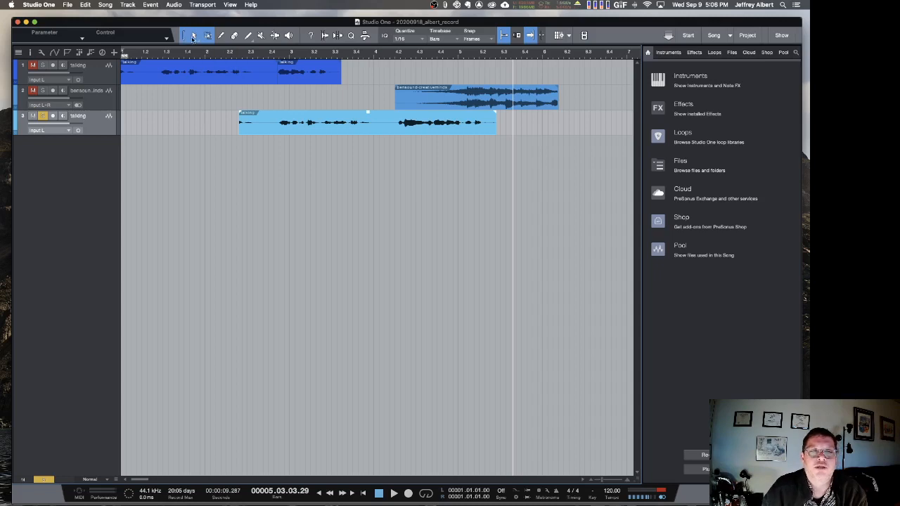
{"action": "left_click", "coordinate": [184, 36]}
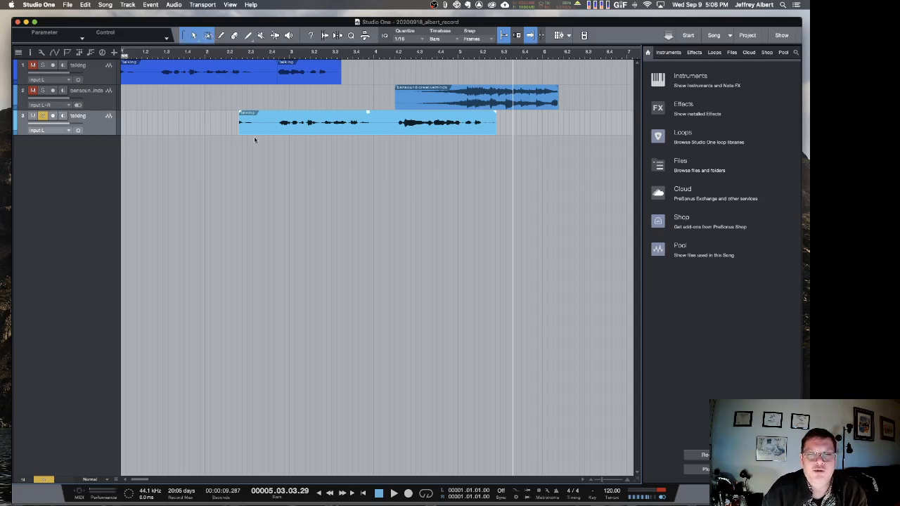
Step: Try selecting a range inside the track 3 talking event, clear it, and try resizing the event from its start edge
{"action": "left_click_drag", "start_coordinate": [264, 118], "coordinate": [333, 126]}
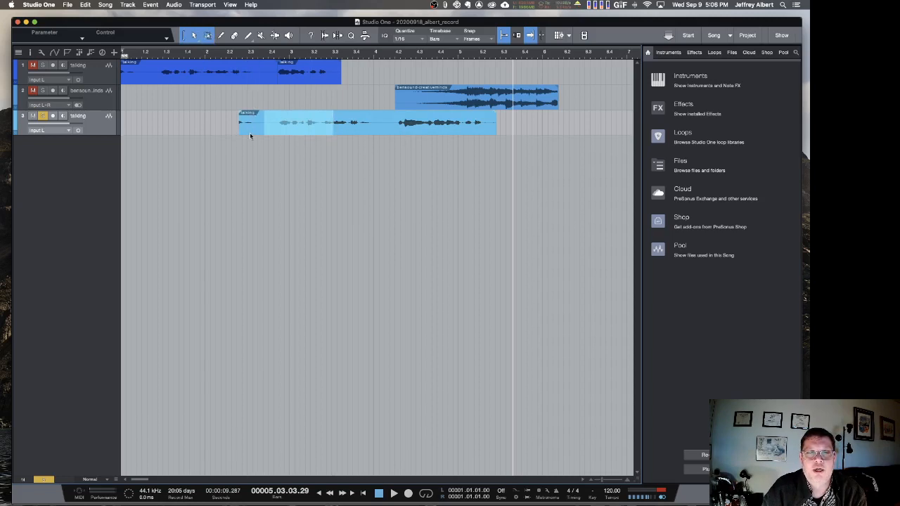
{"action": "left_click", "coordinate": [213, 129]}
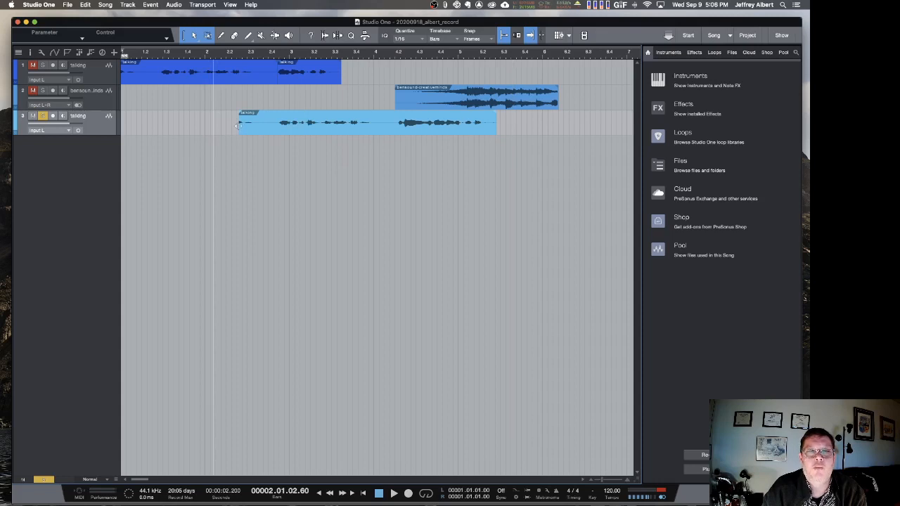
{"action": "left_click_drag", "start_coordinate": [237, 125], "coordinate": [191, 126]}
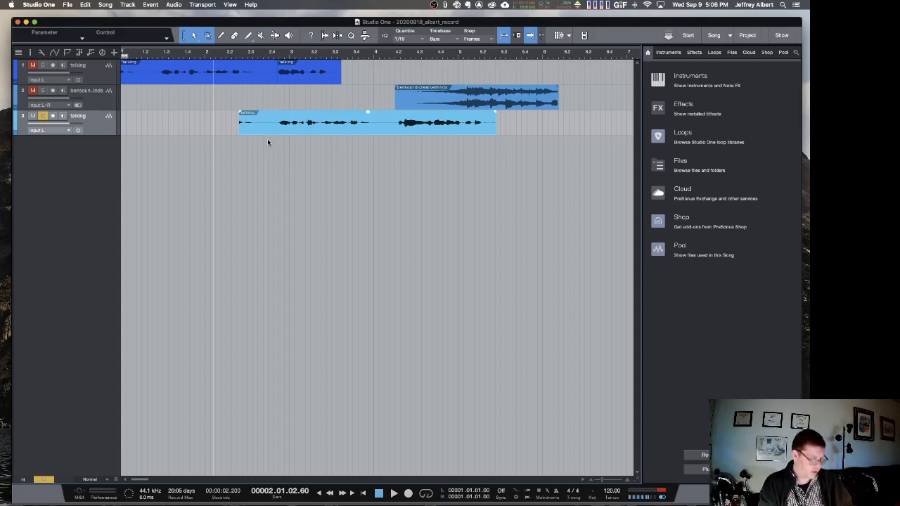
Step: Split the track 3 talking event in the pause at about bar 4 and move the second part slightly later
{"action": "key", "text": "3"}
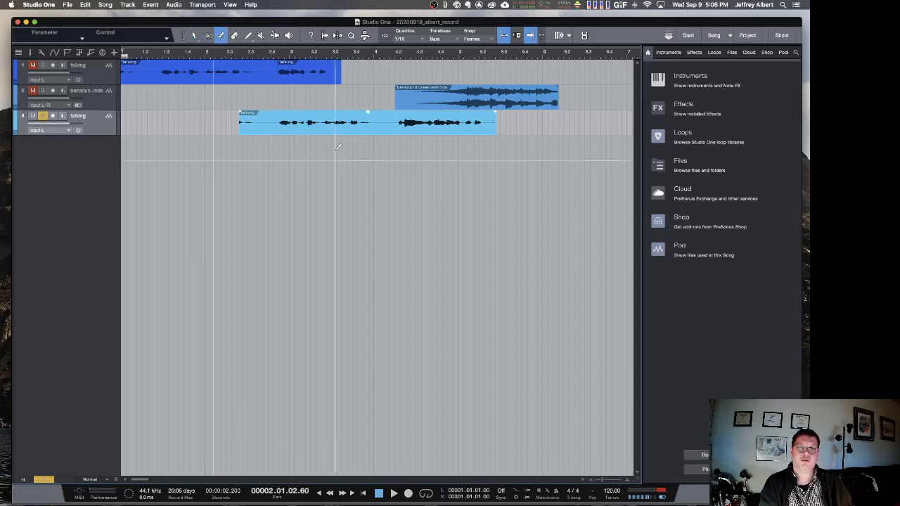
{"action": "left_click", "coordinate": [378, 123]}
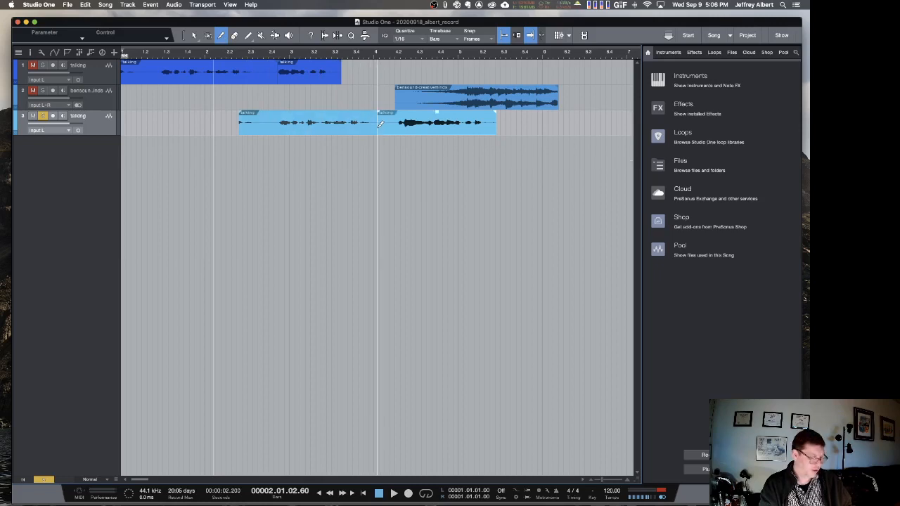
{"action": "key", "text": "1"}
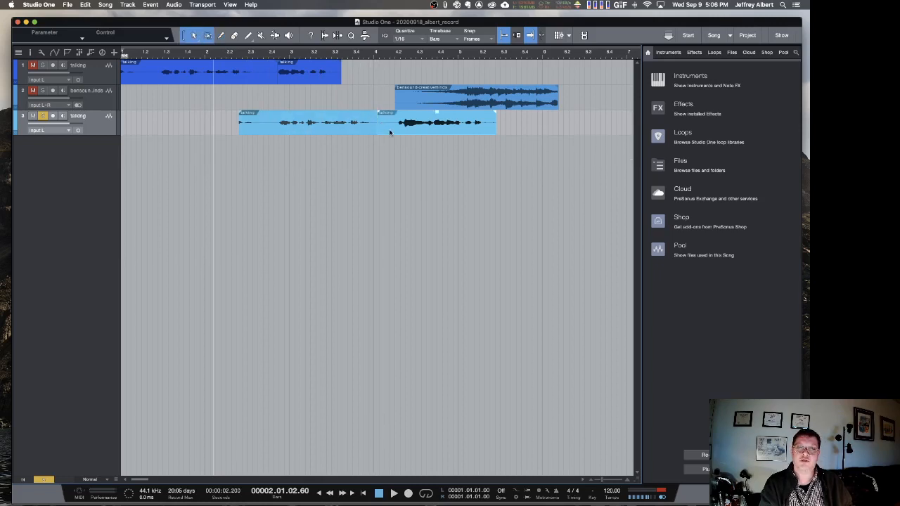
{"action": "mouse_move", "coordinate": [389, 132]}
{"action": "left_mouse_down"}
{"action": "mouse_move", "coordinate": [441, 130]}
{"action": "mouse_move", "coordinate": [364, 136]}
{"action": "mouse_move", "coordinate": [386, 141]}
{"action": "mouse_move", "coordinate": [398, 124]}
{"action": "left_mouse_up"}
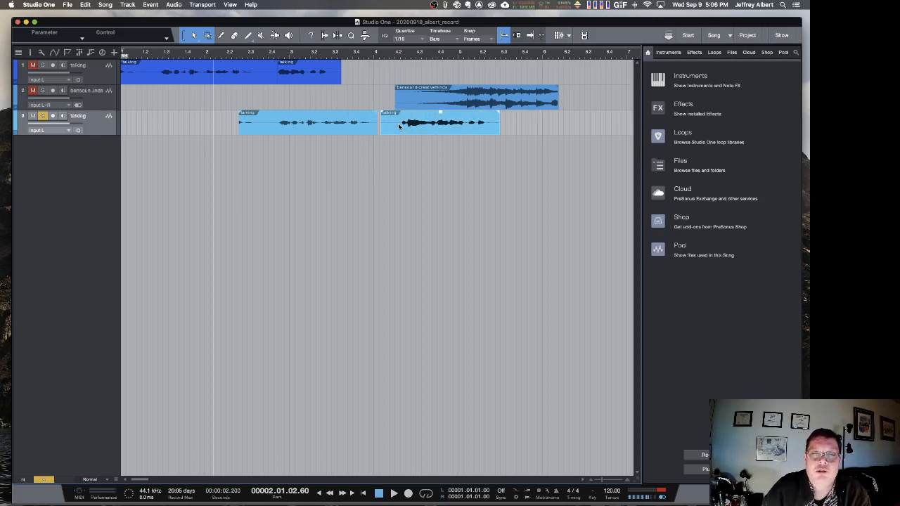
Step: Try adjusting the volume of the first part of the split talking event on track 3
{"action": "left_click", "coordinate": [304, 132]}
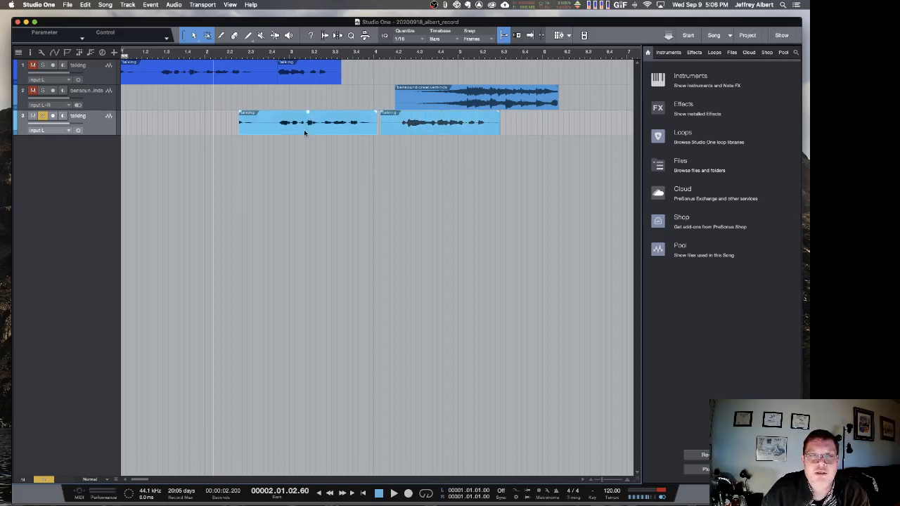
{"action": "mouse_move", "coordinate": [308, 116]}
{"action": "left_mouse_down"}
{"action": "mouse_move", "coordinate": [308, 98]}
{"action": "mouse_move", "coordinate": [308, 116]}
{"action": "left_mouse_up"}
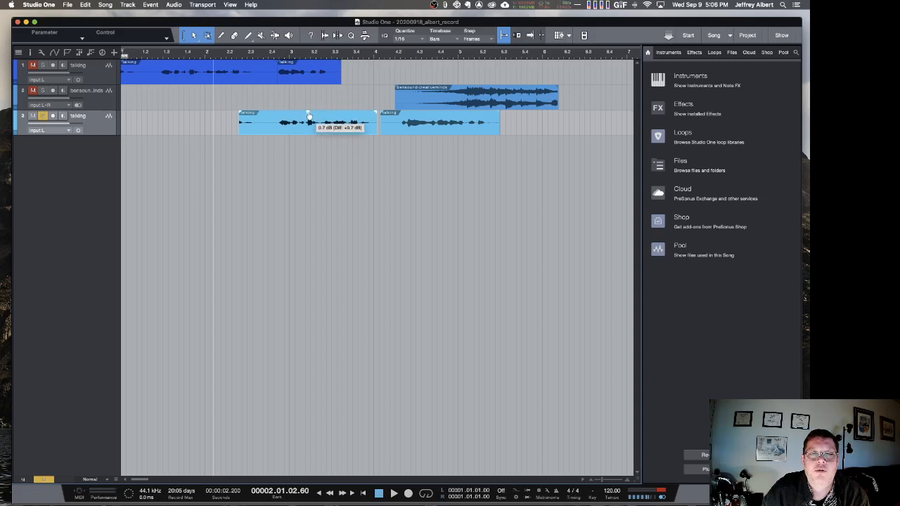
{"action": "left_click_drag", "start_coordinate": [308, 114], "coordinate": [310, 117]}
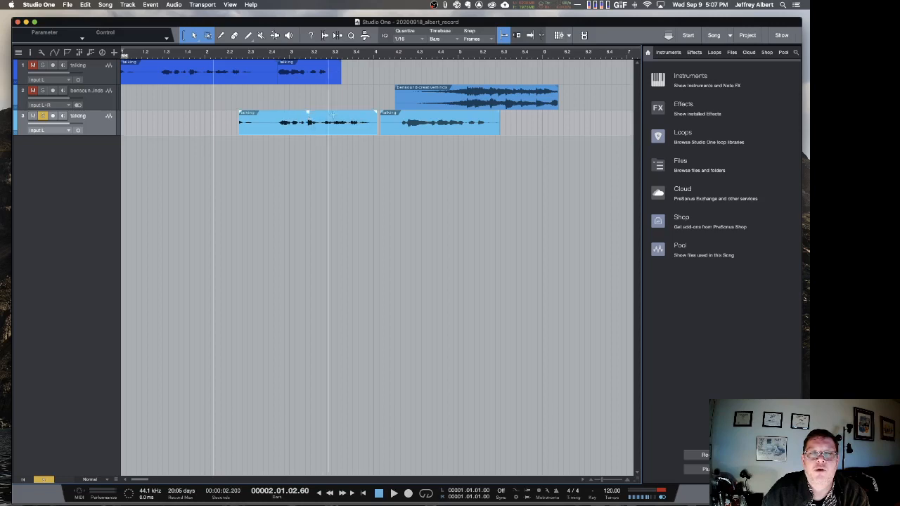
Step: Add a fade-out and a fade-in to the first part of the split talking event and play it back
{"action": "left_click_drag", "start_coordinate": [375, 112], "coordinate": [347, 123]}
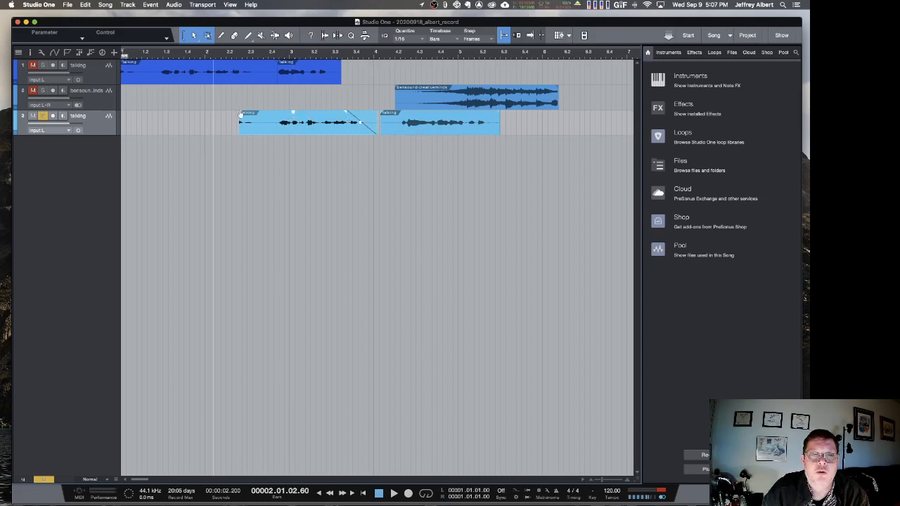
{"action": "left_click_drag", "start_coordinate": [239, 113], "coordinate": [273, 126]}
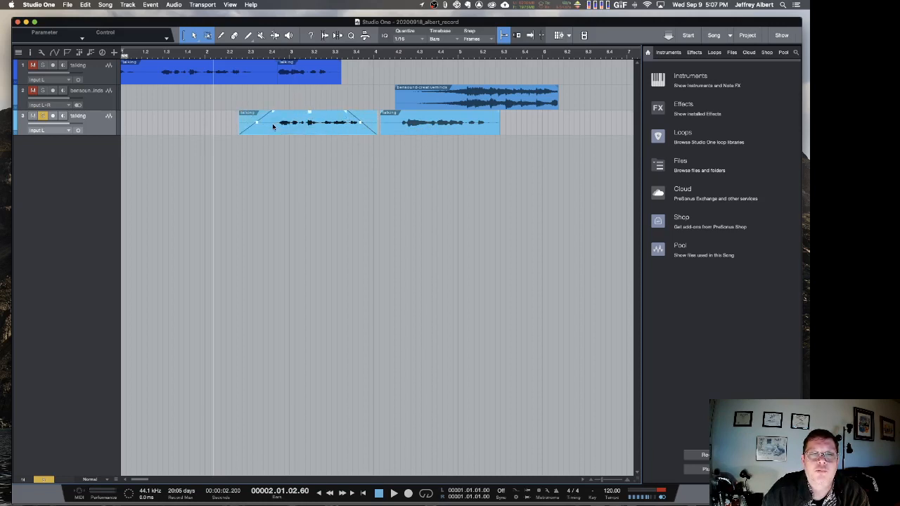
{"action": "left_click", "coordinate": [231, 56]}
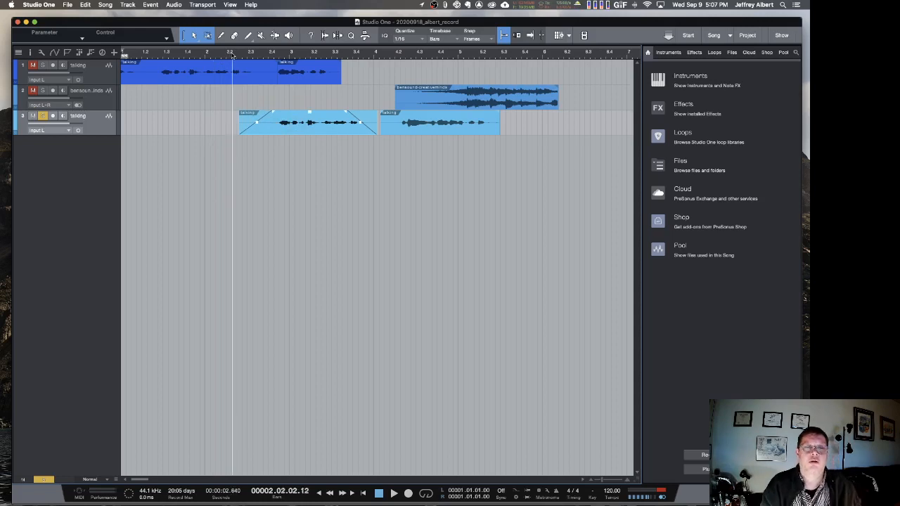
{"action": "key", "text": "space"}
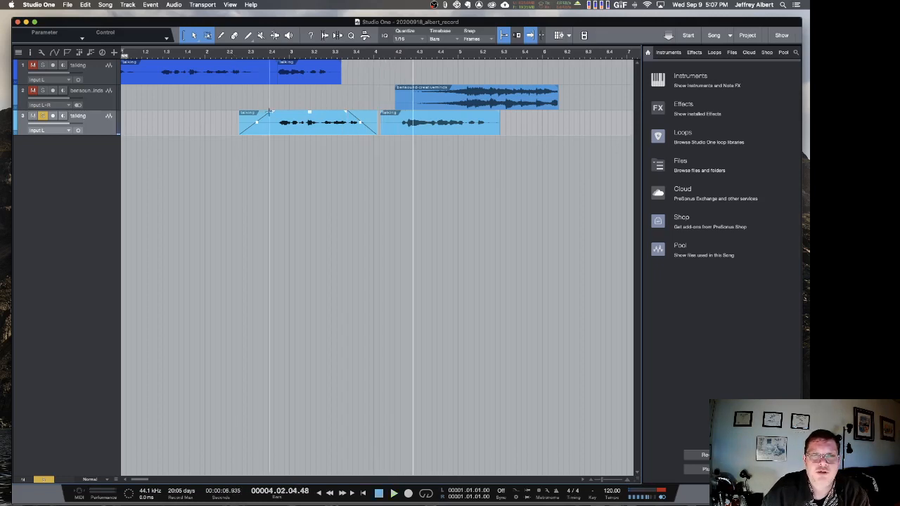
Step: Remove the fade-in and fade-out from the first part of the split talking event
{"action": "left_click_drag", "start_coordinate": [269, 111], "coordinate": [223, 117]}
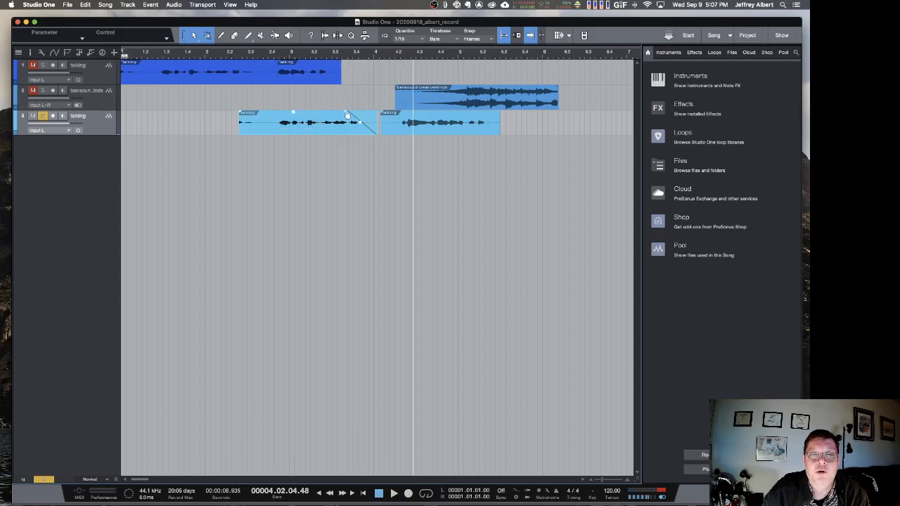
{"action": "left_click_drag", "start_coordinate": [347, 114], "coordinate": [378, 114]}
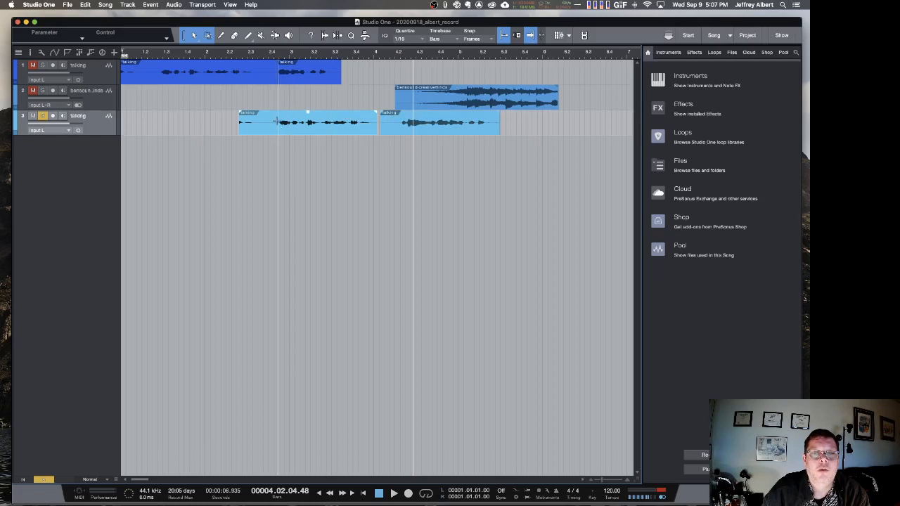
Step: Copy a short range of speech from the first talking event on track 3 and paste it at 1.03.02.60
{"action": "left_click_drag", "start_coordinate": [276, 120], "coordinate": [300, 128]}
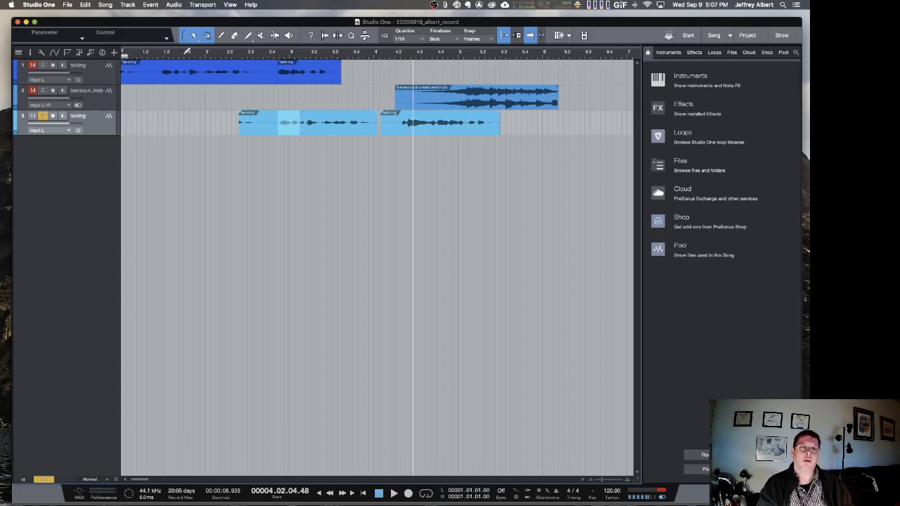
{"action": "left_click", "coordinate": [171, 53]}
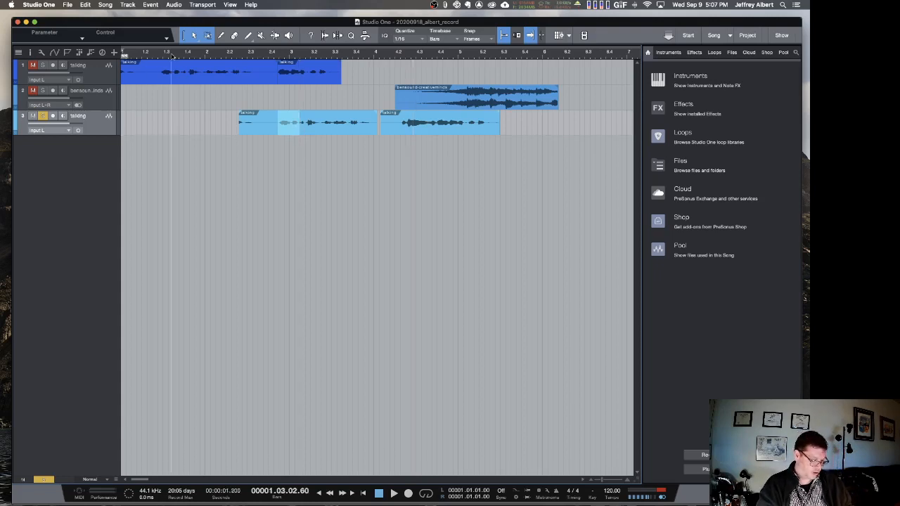
{"action": "key", "text": "super+v"}
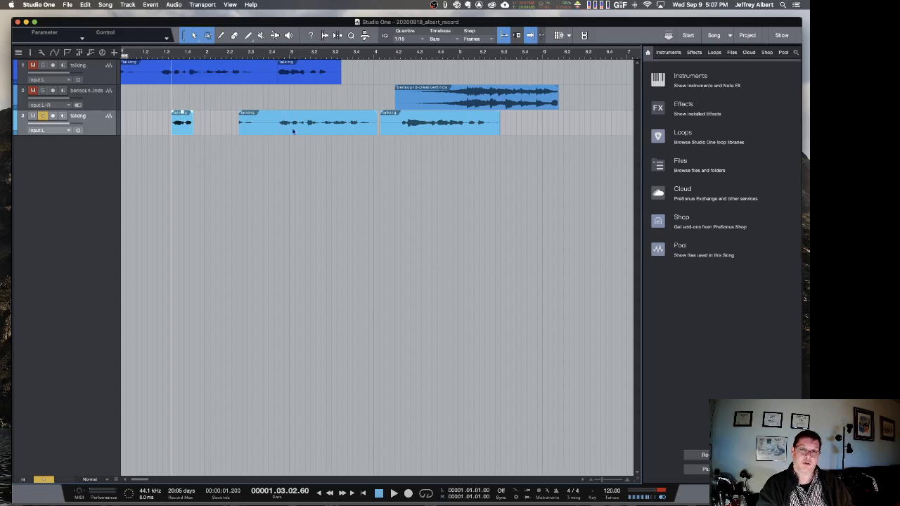
Step: Cut the range from about 3.2 to 3.3 out of the track 3 talking event and paste it at 6.02.03.72
{"action": "left_click", "coordinate": [326, 127]}
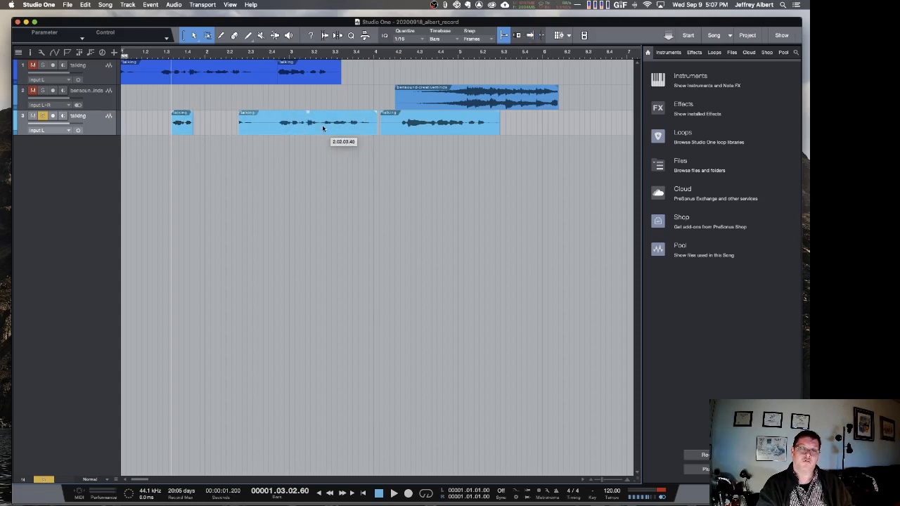
{"action": "left_click_drag", "start_coordinate": [319, 114], "coordinate": [349, 121]}
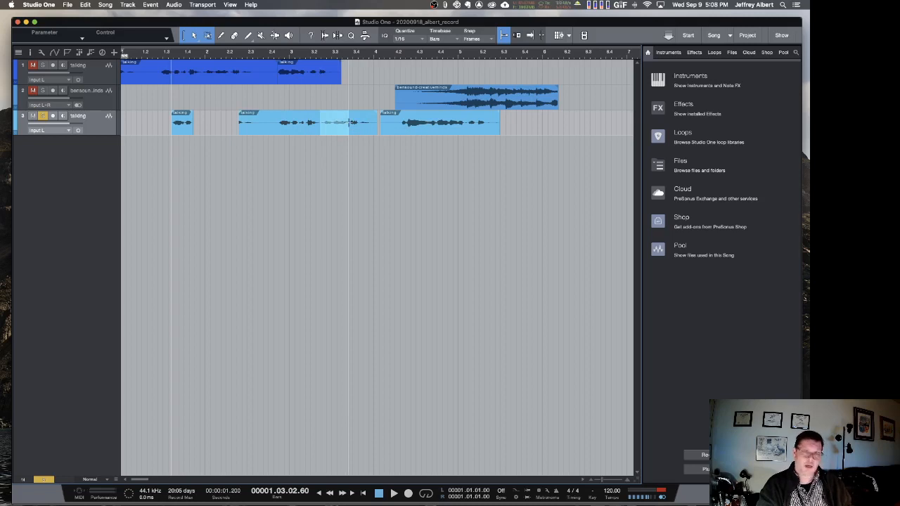
{"action": "key", "text": "Delete"}
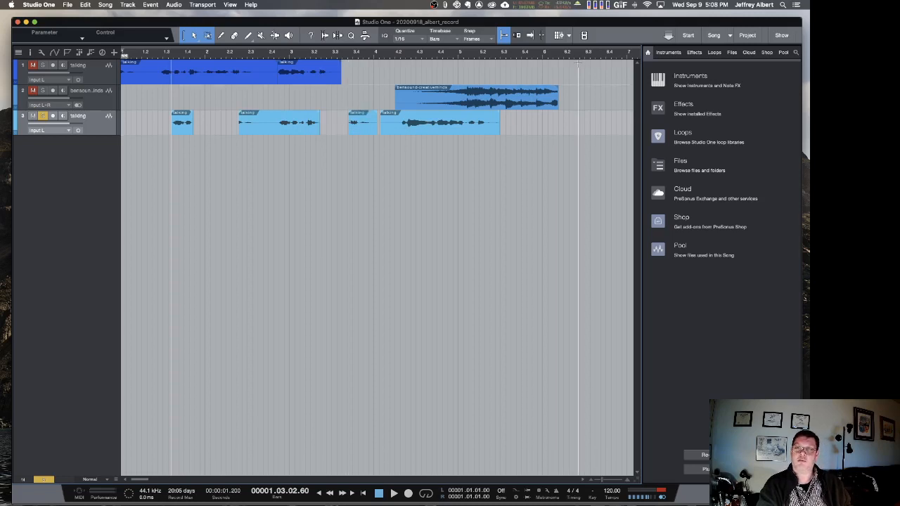
{"action": "left_click", "coordinate": [578, 56]}
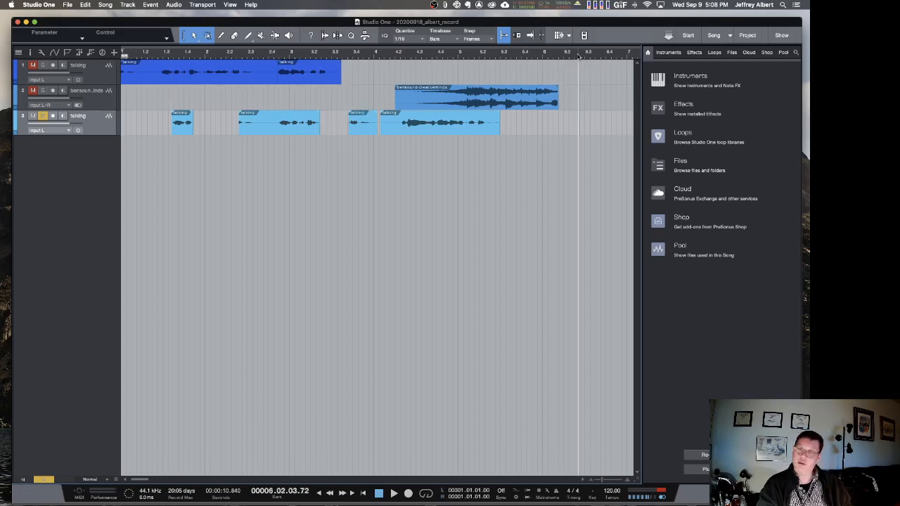
{"action": "key", "text": "super+v"}
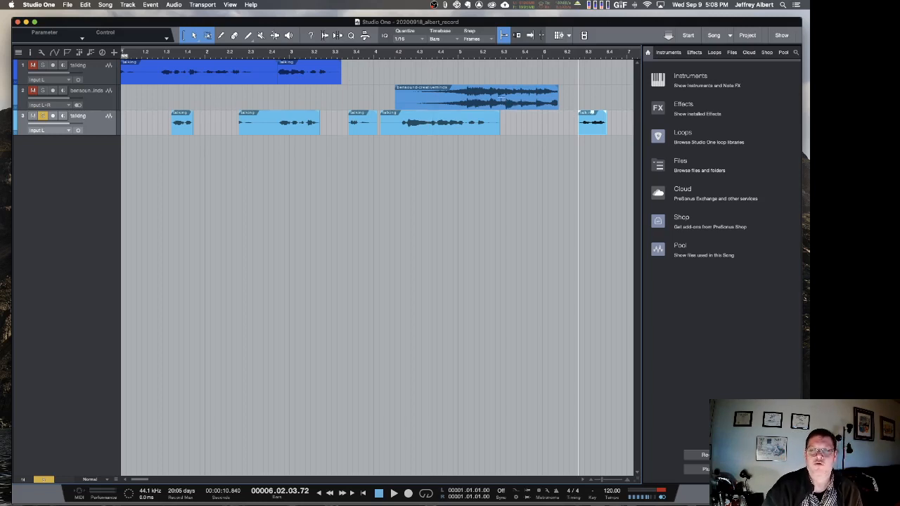
Step: Extend both edges of the last pasted talking event on track 3 to restore more of its recorded audio
{"action": "left_click_drag", "start_coordinate": [498, 102], "coordinate": [460, 104]}
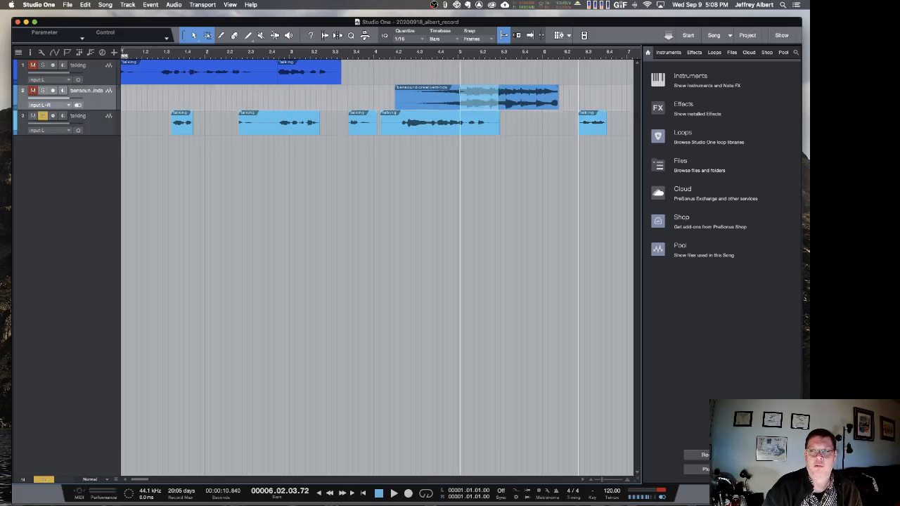
{"action": "left_click", "coordinate": [592, 130]}
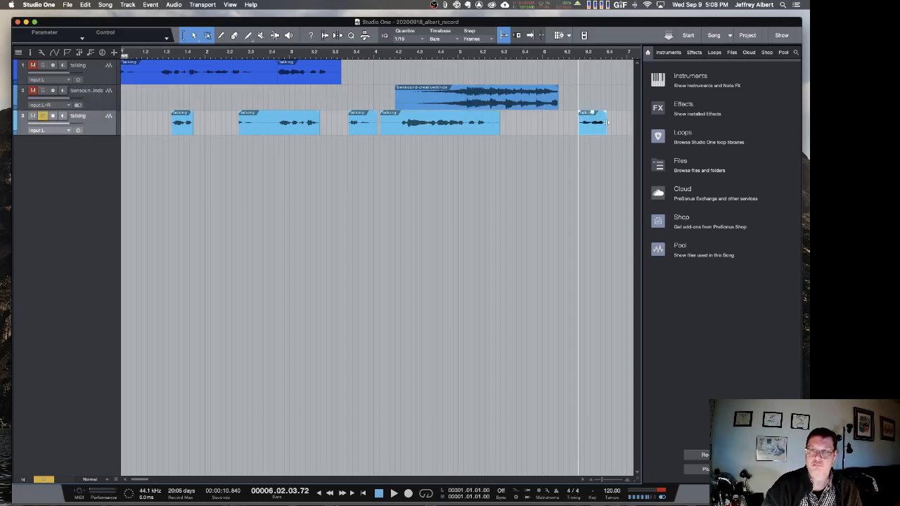
{"action": "left_click_drag", "start_coordinate": [607, 122], "coordinate": [563, 135]}
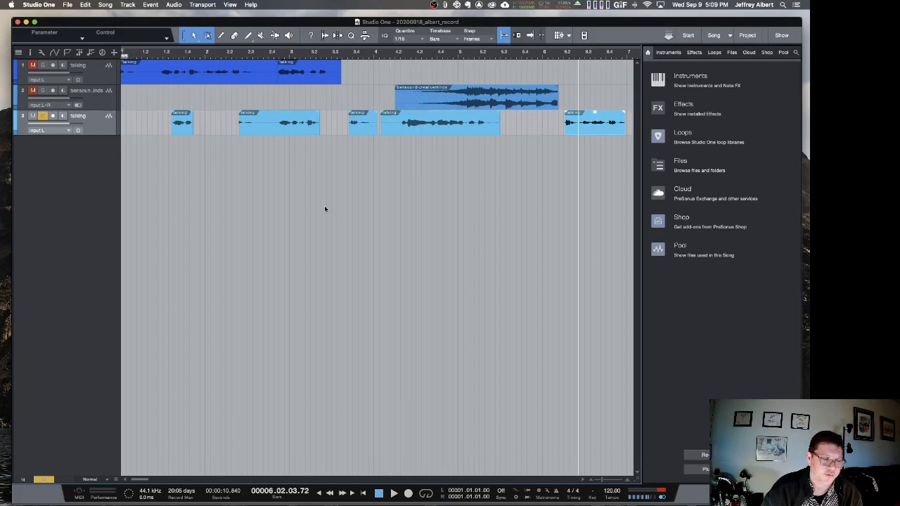
Step: Raise the volume of the first talking event on track 1 and turn off solo on track 3
{"action": "left_click", "coordinate": [213, 80]}
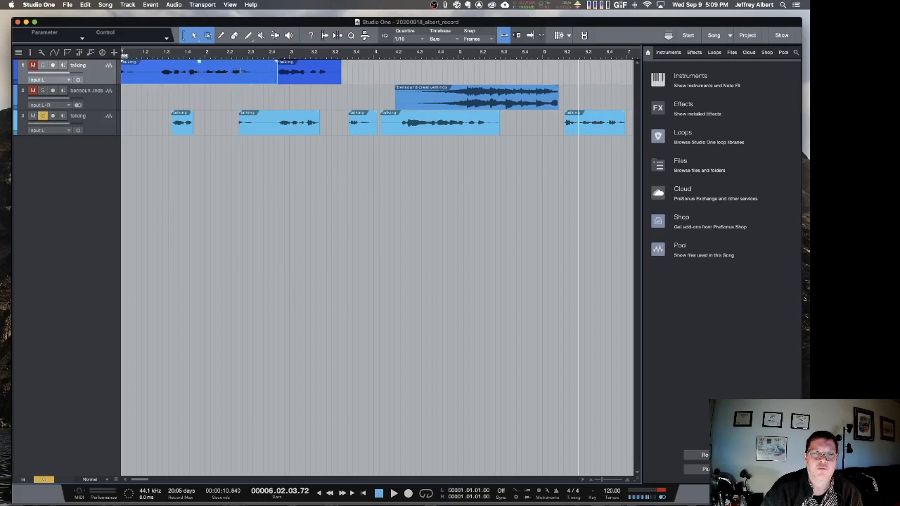
{"action": "mouse_move", "coordinate": [274, 62]}
{"action": "left_mouse_down"}
{"action": "mouse_move", "coordinate": [231, 73]}
{"action": "mouse_move", "coordinate": [277, 69]}
{"action": "left_mouse_up"}
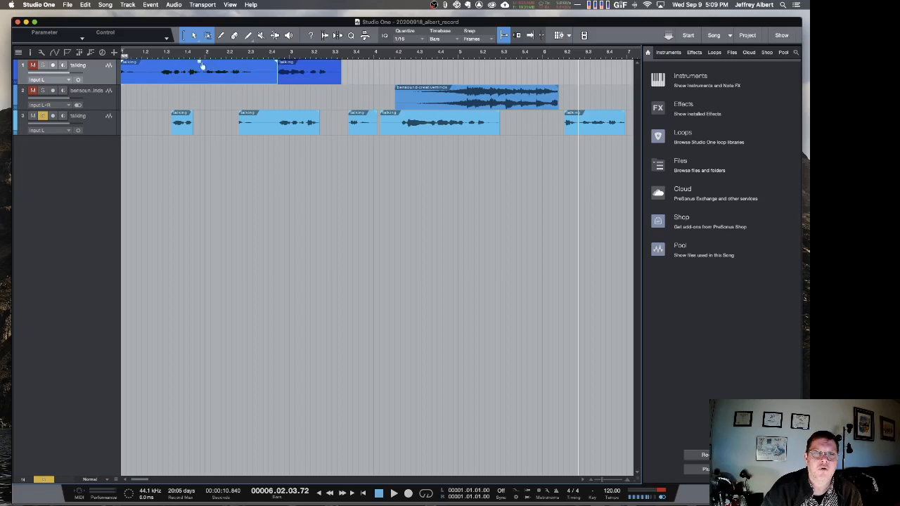
{"action": "mouse_move", "coordinate": [202, 66]}
{"action": "left_mouse_down"}
{"action": "mouse_move", "coordinate": [199, 73]}
{"action": "mouse_move", "coordinate": [198, 59]}
{"action": "left_mouse_up"}
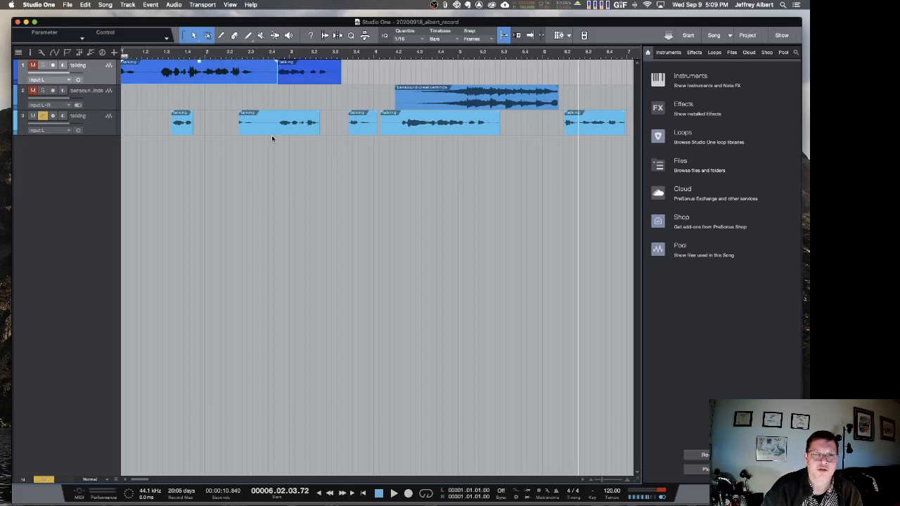
{"action": "left_click", "coordinate": [42, 116]}
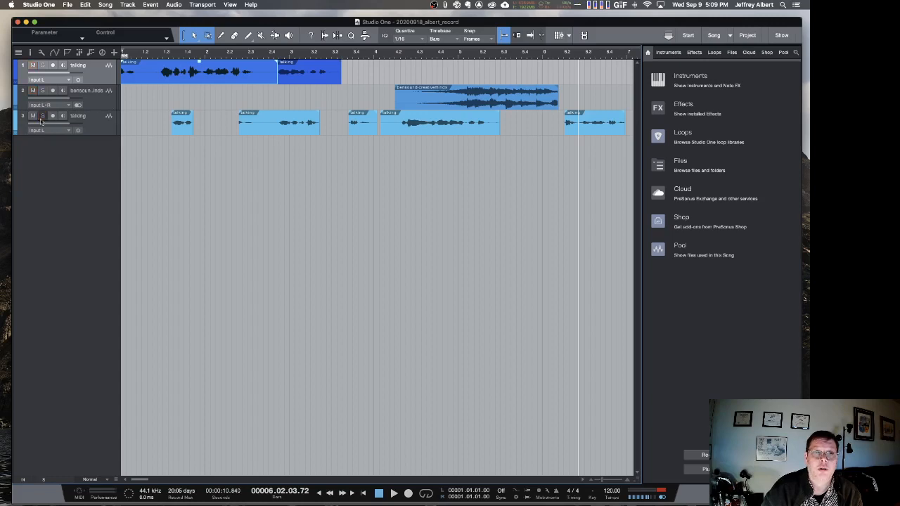
{"action": "left_click", "coordinate": [85, 5]}
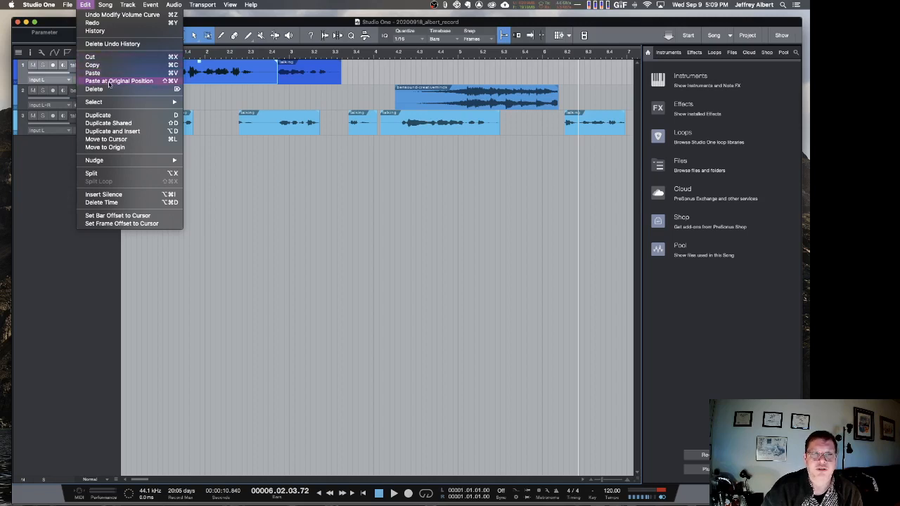
{"action": "left_click", "coordinate": [237, 214]}
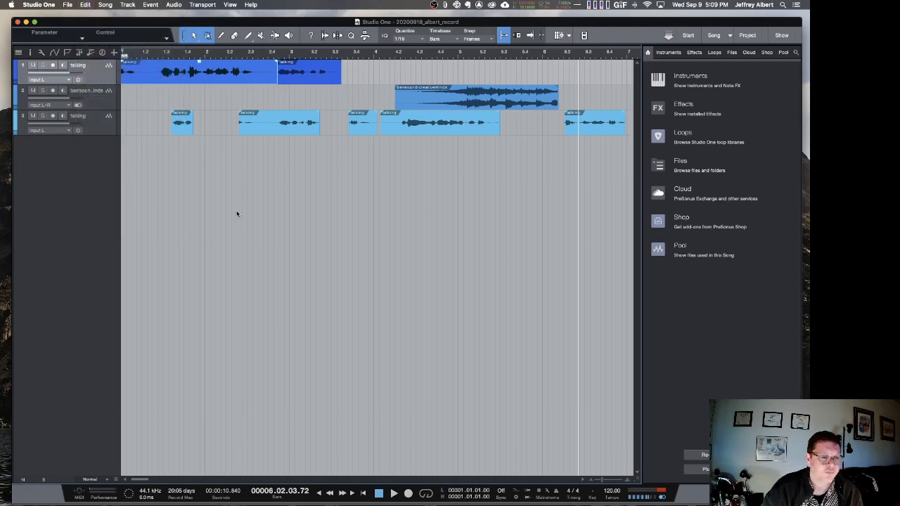